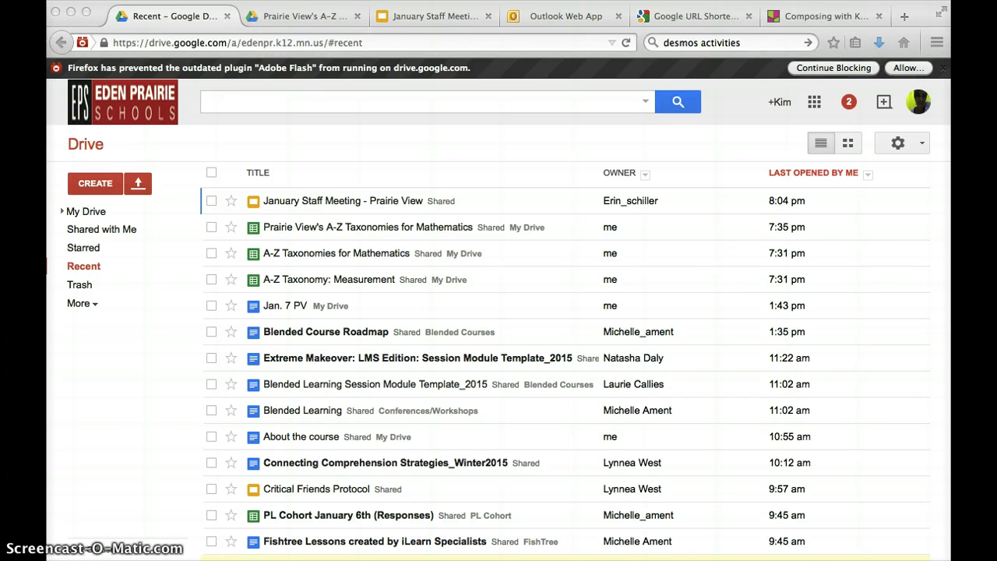
# - Create a new blank spreadsheet
pyautogui.click(94, 184)
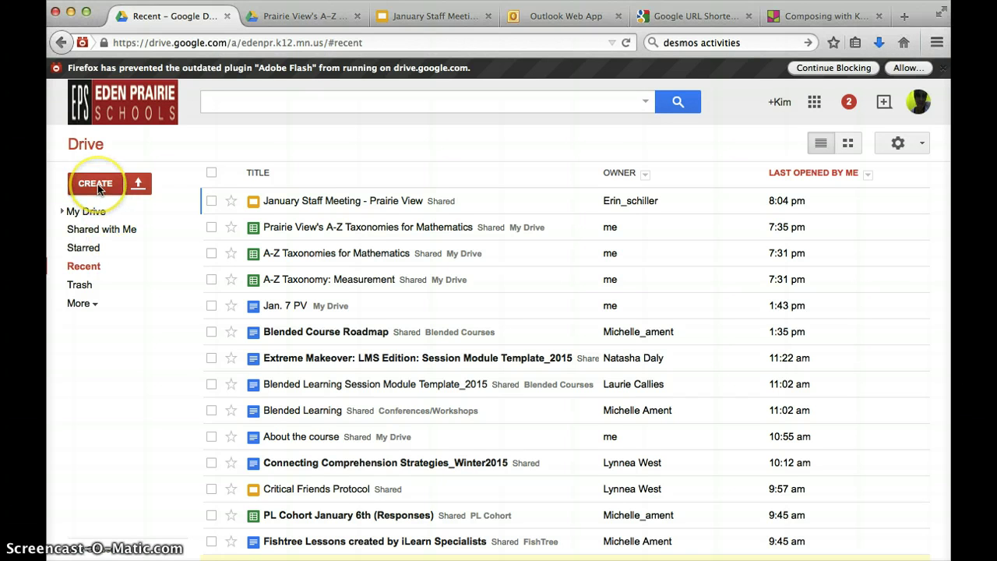
pyautogui.click(162, 328)
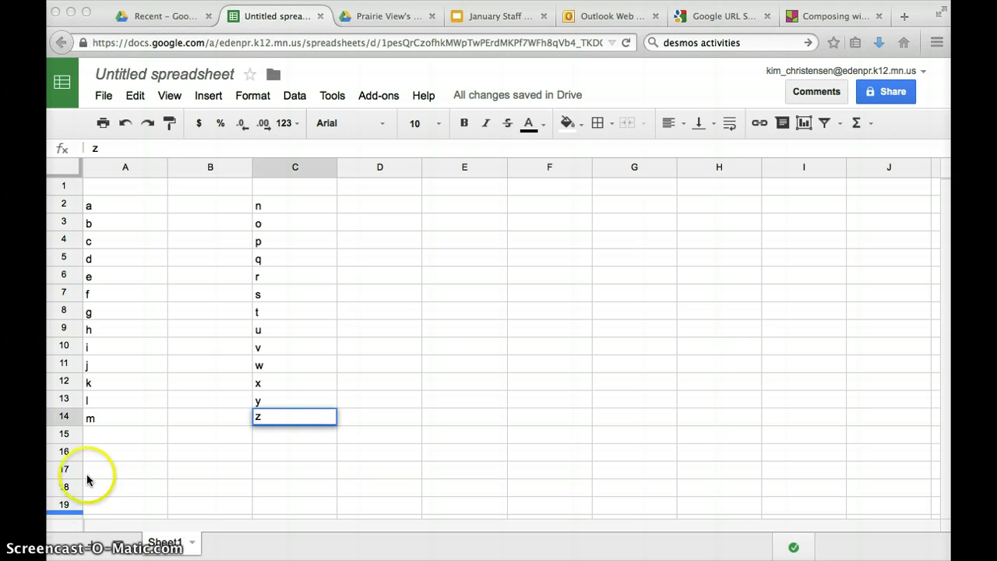
# - Widen columns A and C to about the same width and narrow column B into a thin gap between them
pyautogui.click(166, 172)
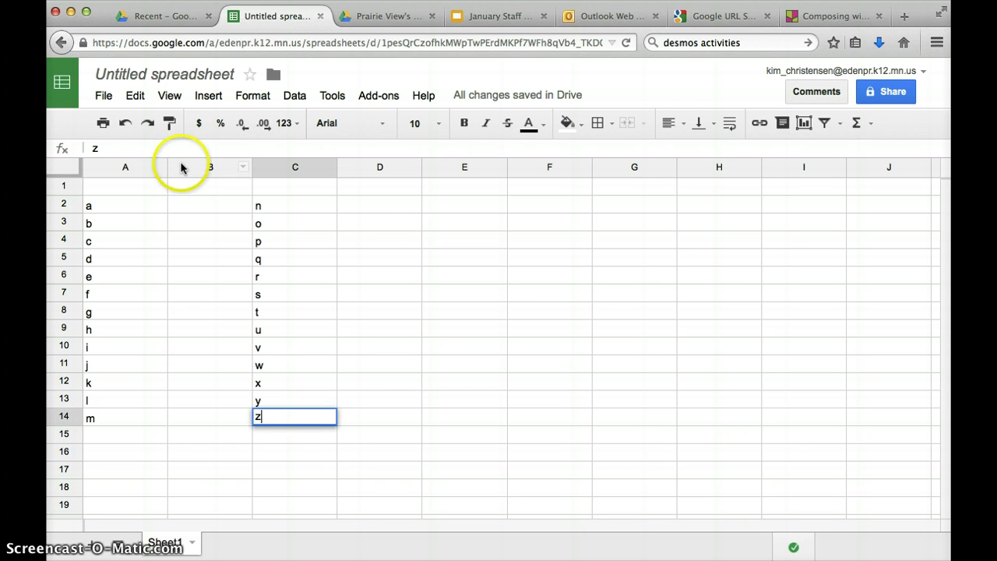
pyautogui.moveTo(166, 167); pyautogui.dragTo(336, 170)
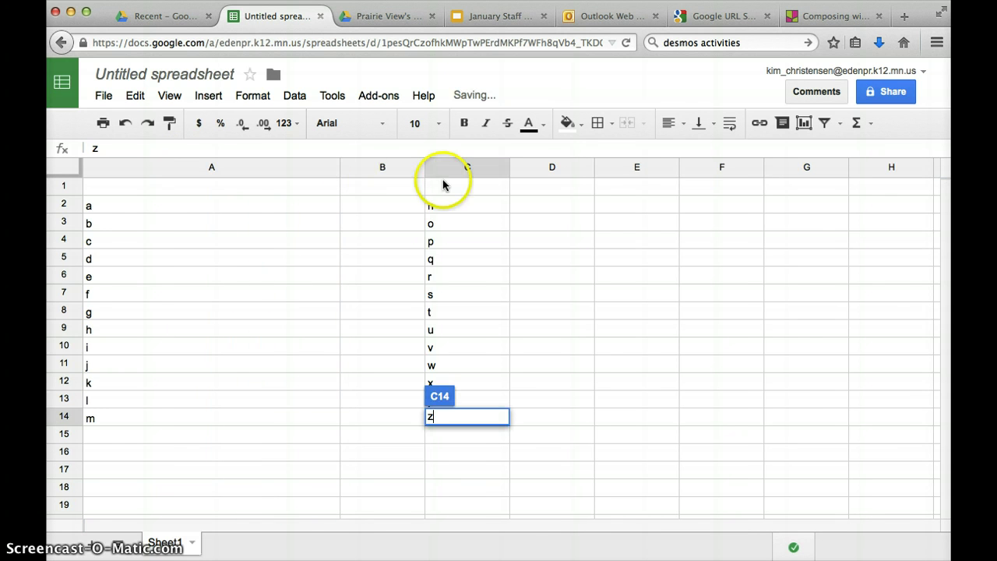
pyautogui.moveTo(424, 167); pyautogui.dragTo(354, 167)
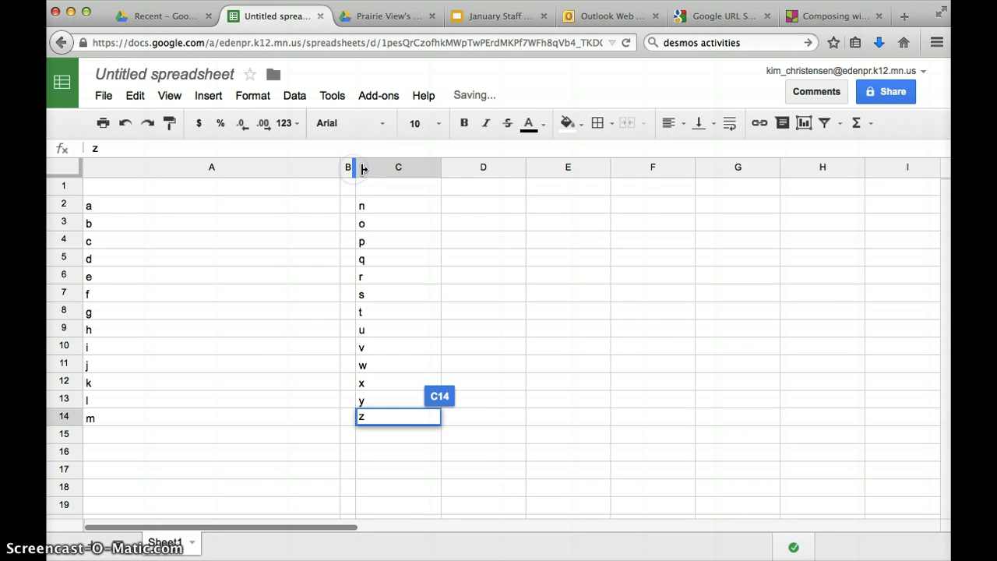
pyautogui.moveTo(440, 167); pyautogui.dragTo(611, 164)
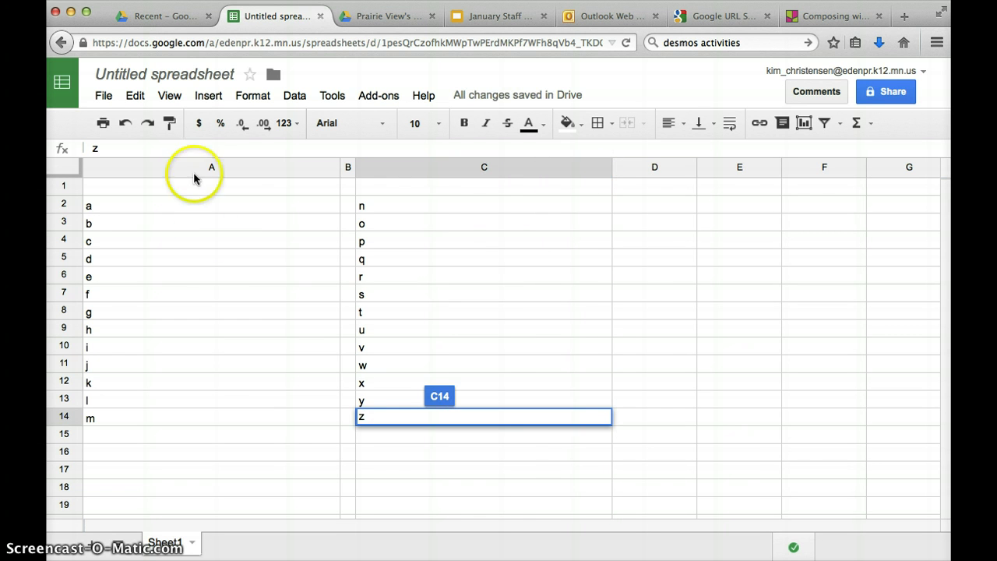
# - Rename the spreadsheet as Taxonomy
pyautogui.click(187, 84)
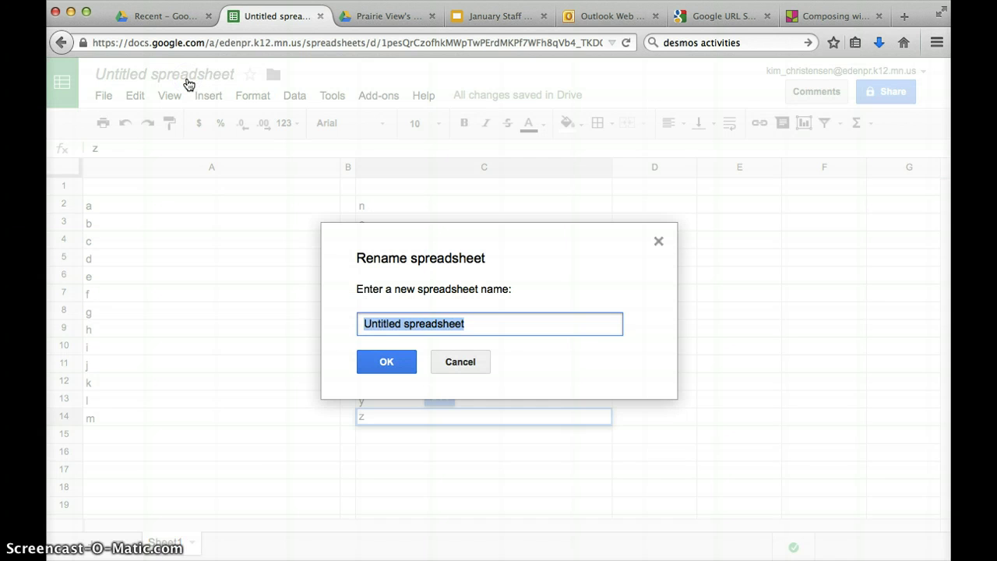
pyautogui.write('Taxonomy')
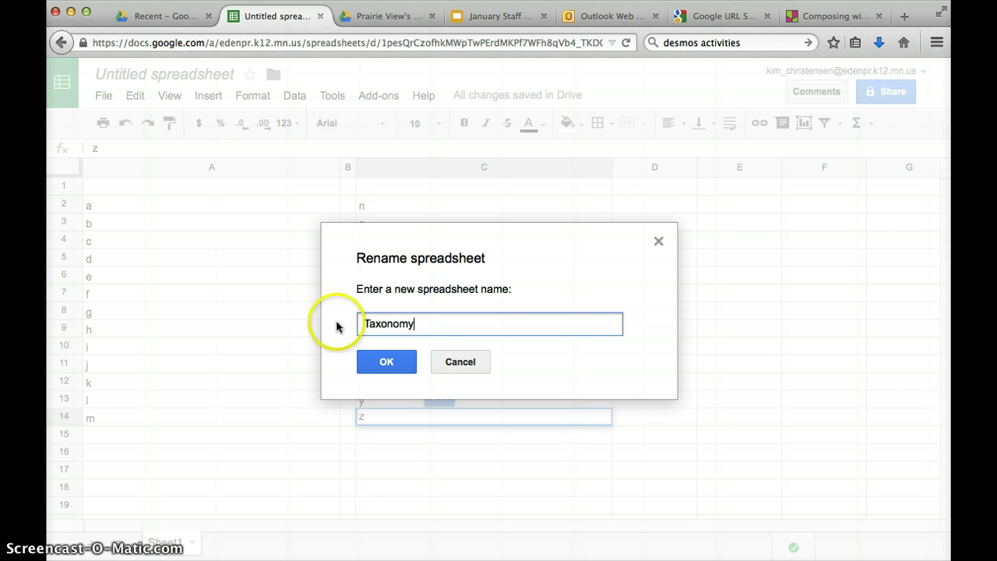
pyautogui.click(383, 363)
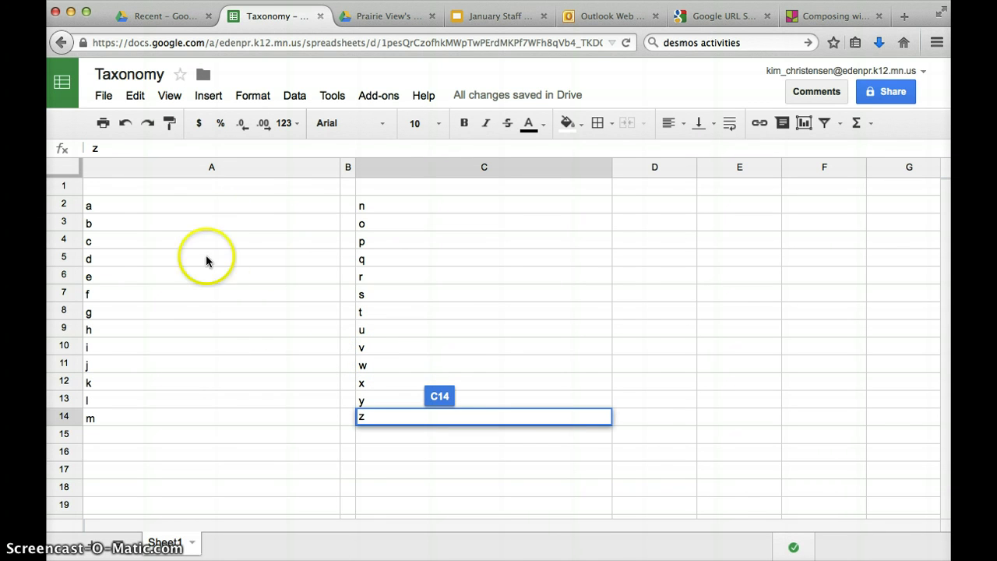
# - Fill the cells with the letters a to m, A2:A14, with light purple
pyautogui.click(197, 204)
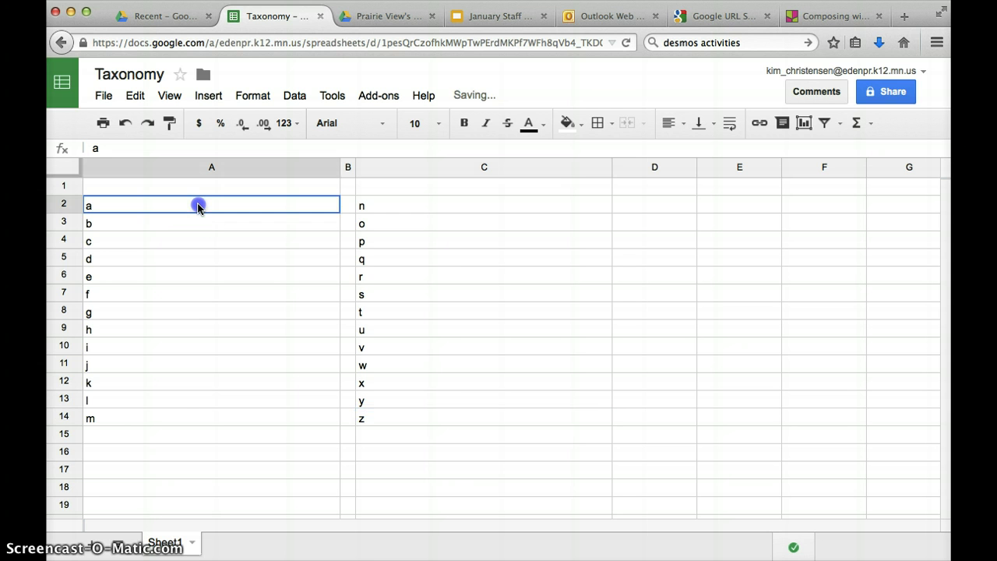
pyautogui.moveTo(197, 204); pyautogui.dragTo(178, 417)
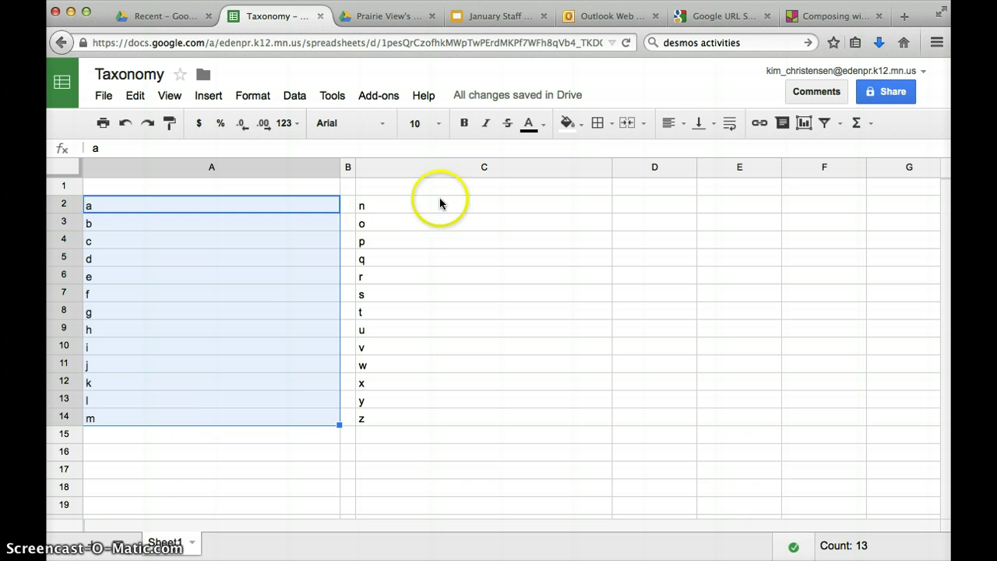
pyautogui.click(568, 123)
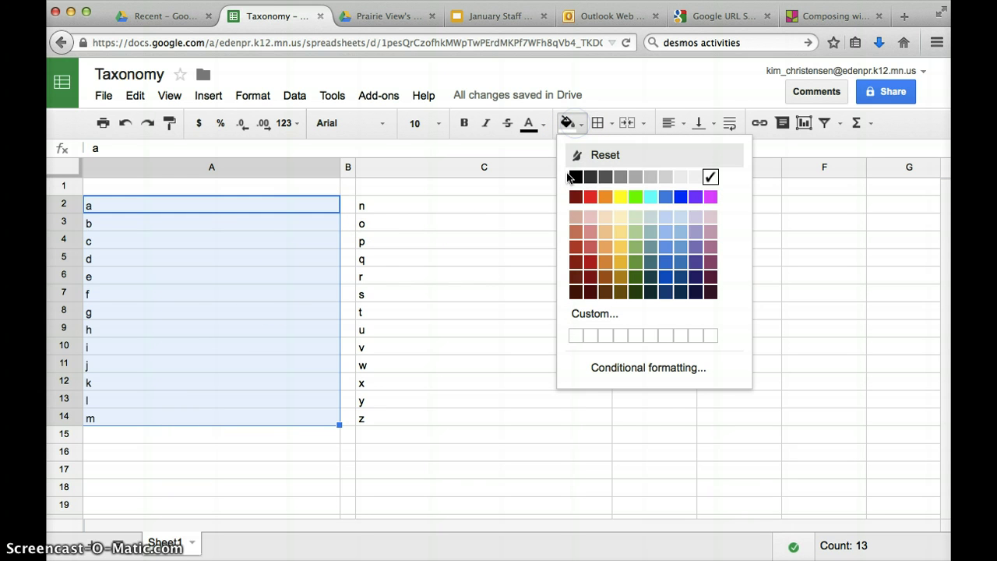
pyautogui.click(696, 217)
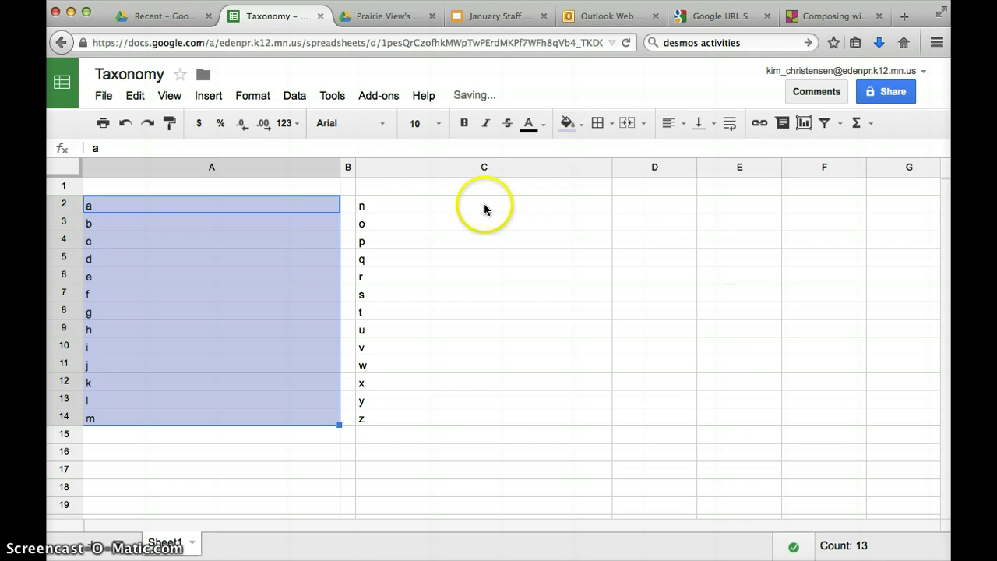
# - Fill the cells with the letters n to z, C2:C14, with light orange
pyautogui.moveTo(483, 204); pyautogui.dragTo(456, 407)
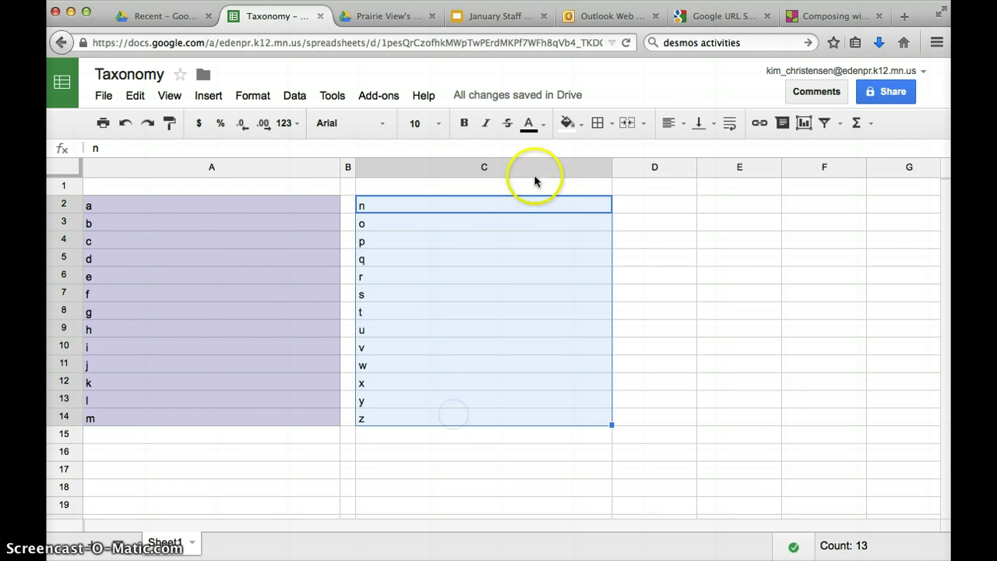
pyautogui.click(576, 125)
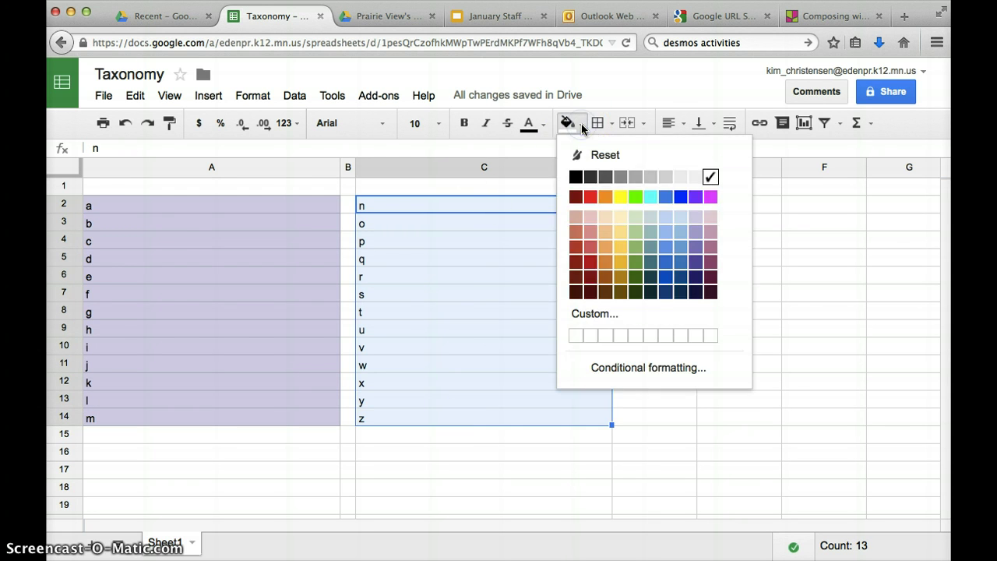
pyautogui.click(606, 216)
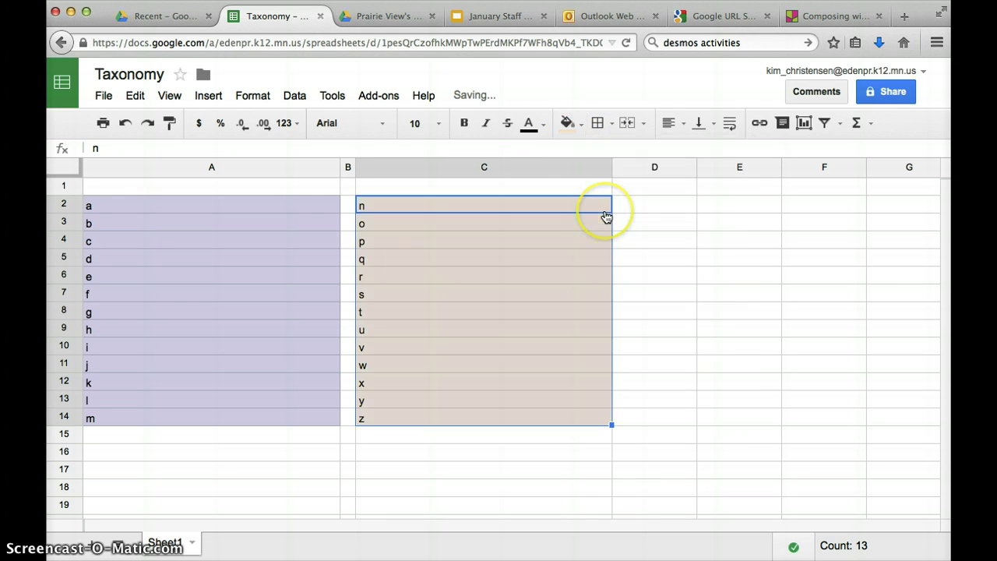
# - Enter Directions in cell A1 and increase the height of the letter rows below it
pyautogui.click(306, 188)
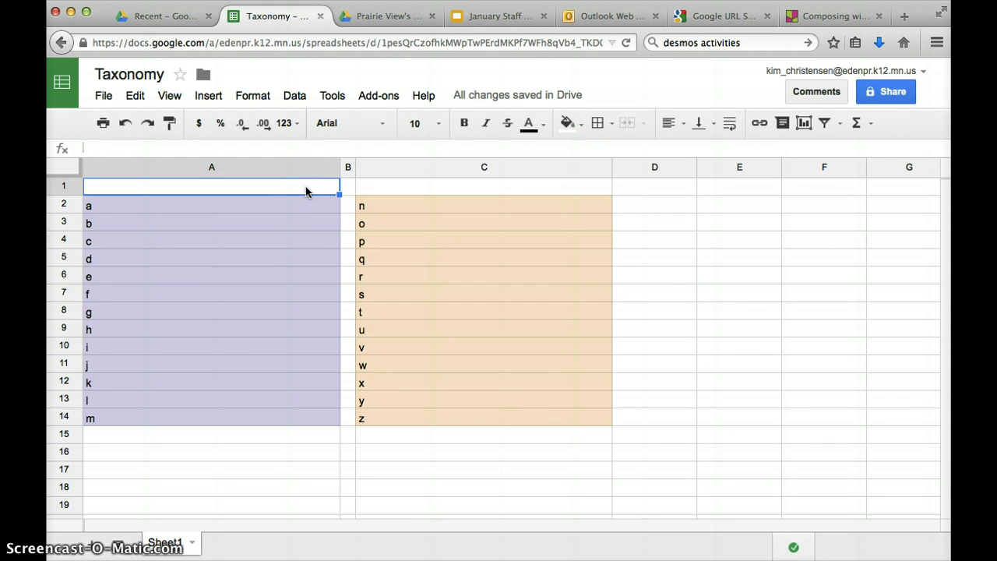
pyautogui.write('Dire')
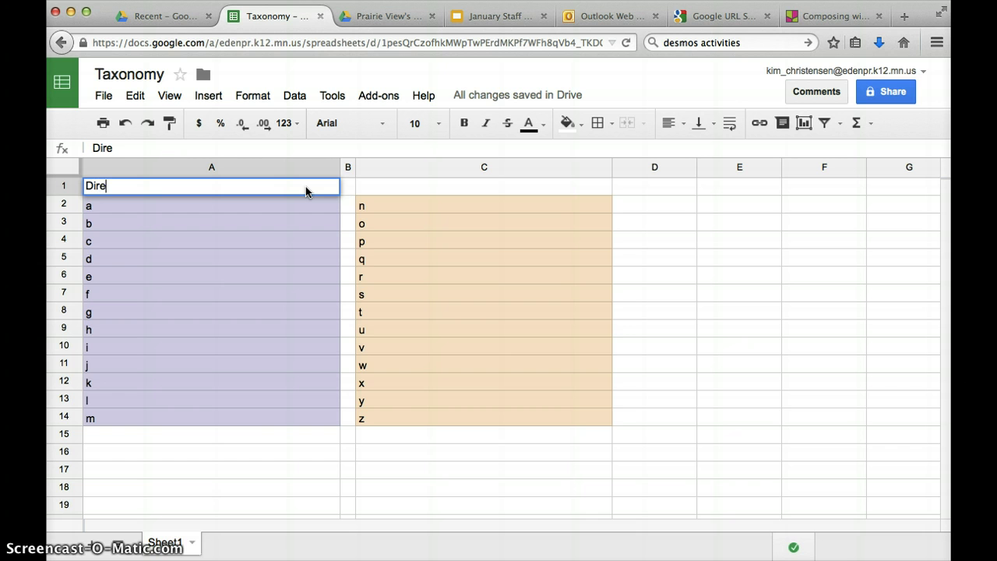
pyautogui.write('ctions')
pyautogui.click(267, 476)
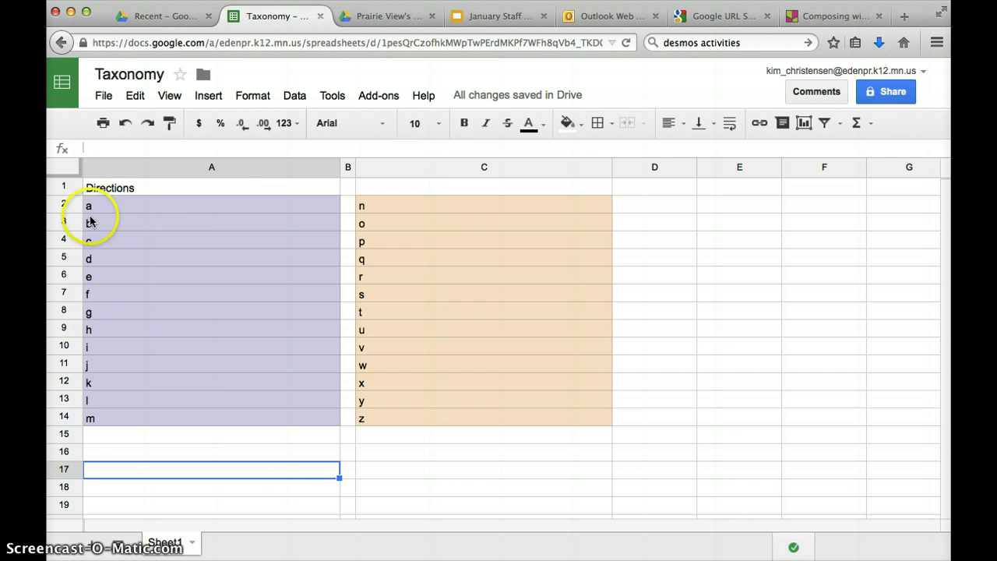
pyautogui.moveTo(70, 209)
pyautogui.mouseDown()
pyautogui.moveTo(51, 358)
pyautogui.moveTo(67, 419)
pyautogui.moveTo(77, 214)
pyautogui.moveTo(55, 207)
pyautogui.moveTo(72, 206)
pyautogui.moveTo(70, 221)
pyautogui.mouseUp()
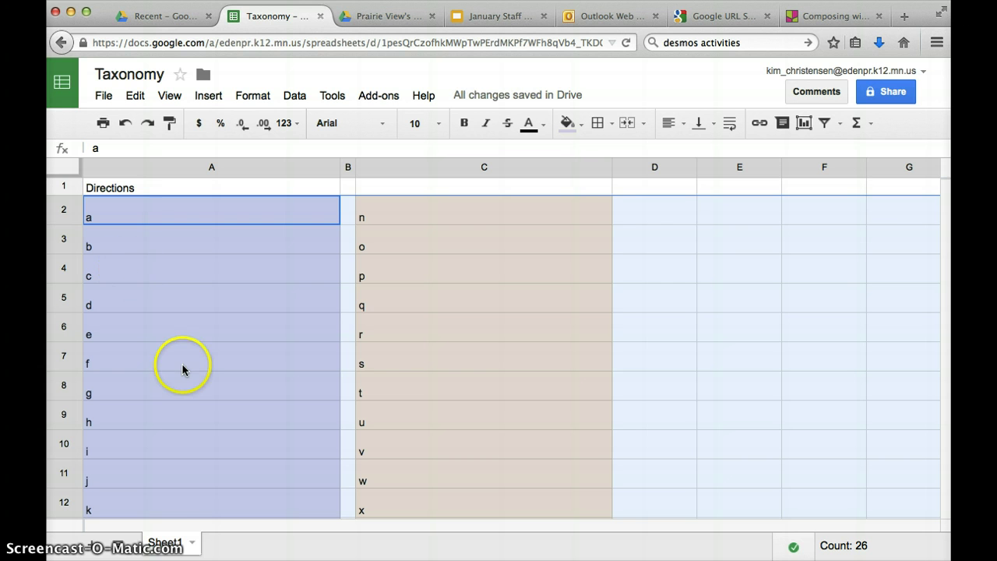
# - Rename the sheet Sheet1 as Number Operations
pyautogui.click(192, 542)
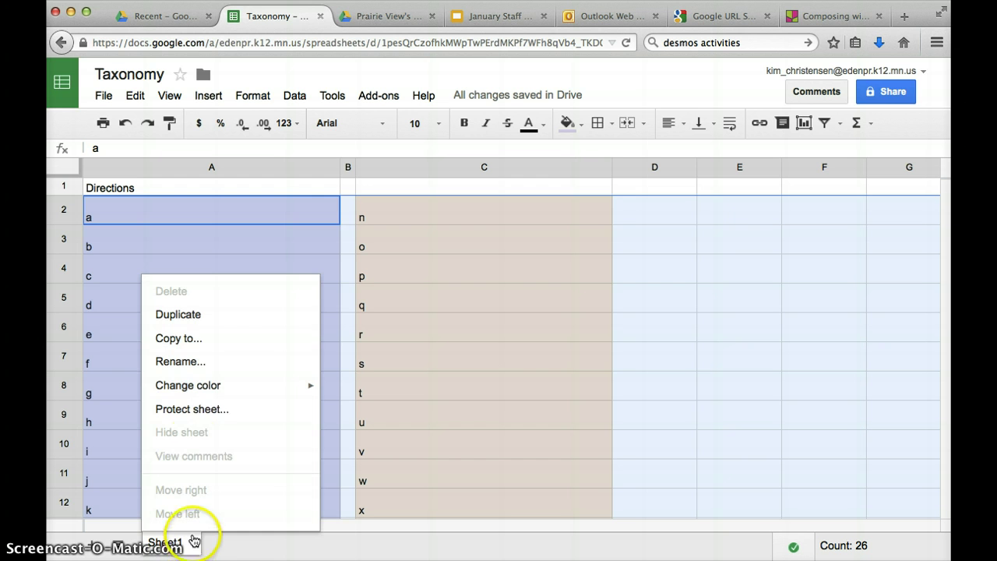
pyautogui.click(204, 361)
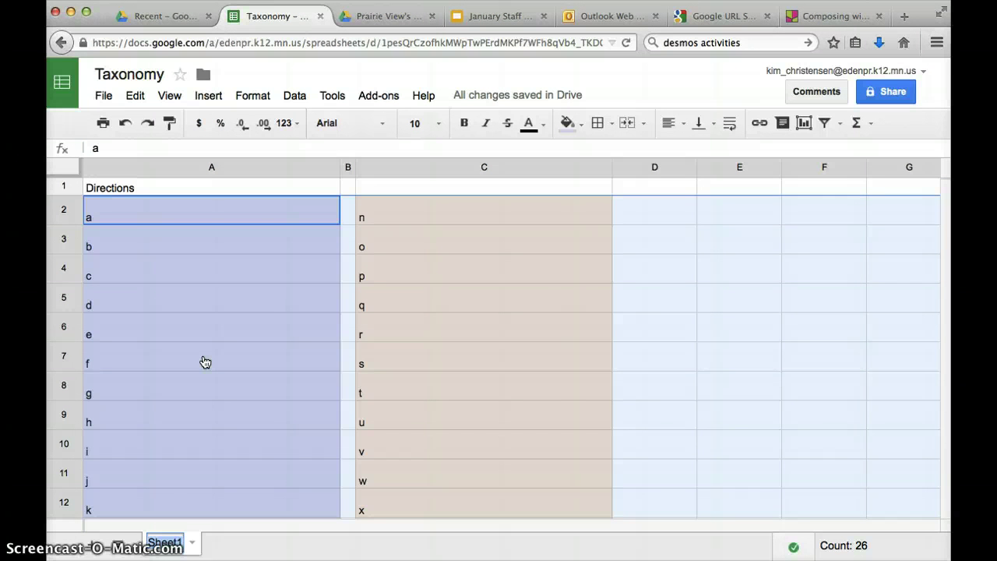
pyautogui.write('Number')
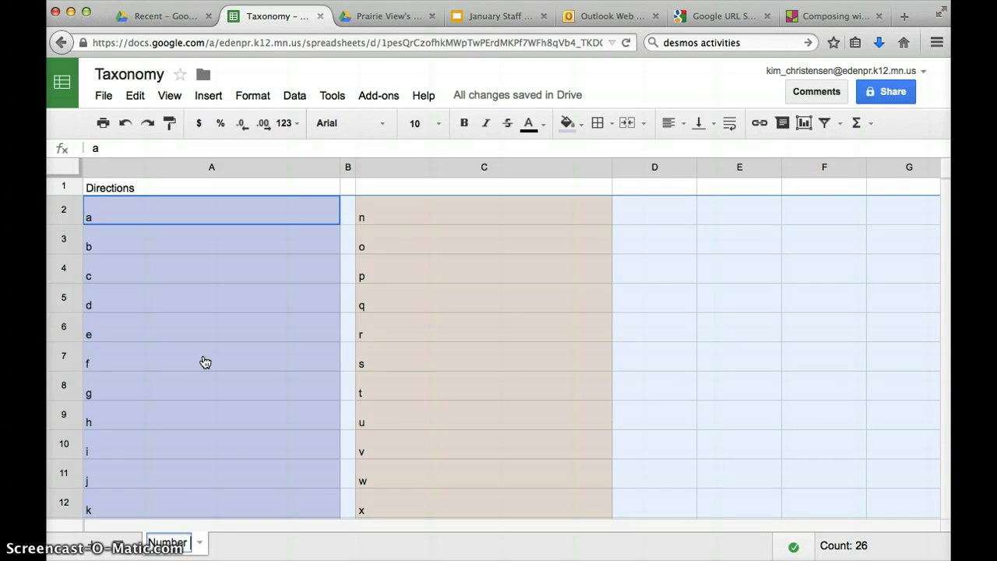
pyautogui.write(' Operations')
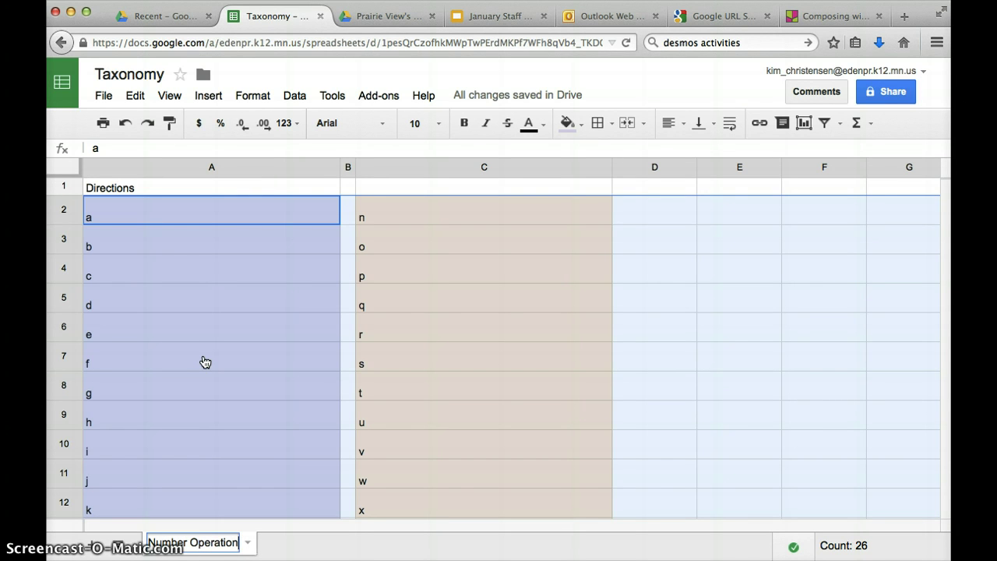
pyautogui.click(713, 330)
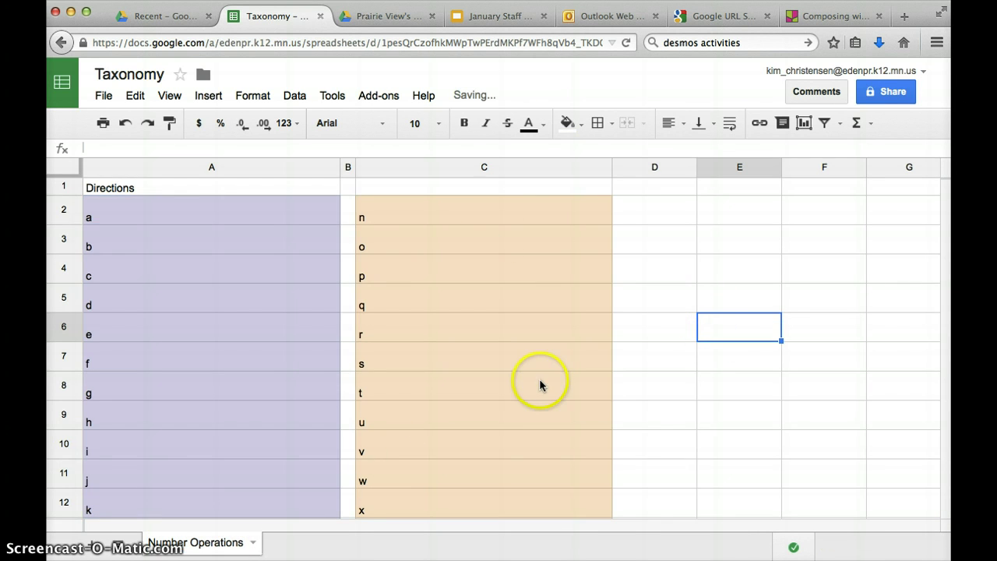
# - Copy the entire contents of the Number Operations sheet and add a second sheet
pyautogui.click(63, 167)
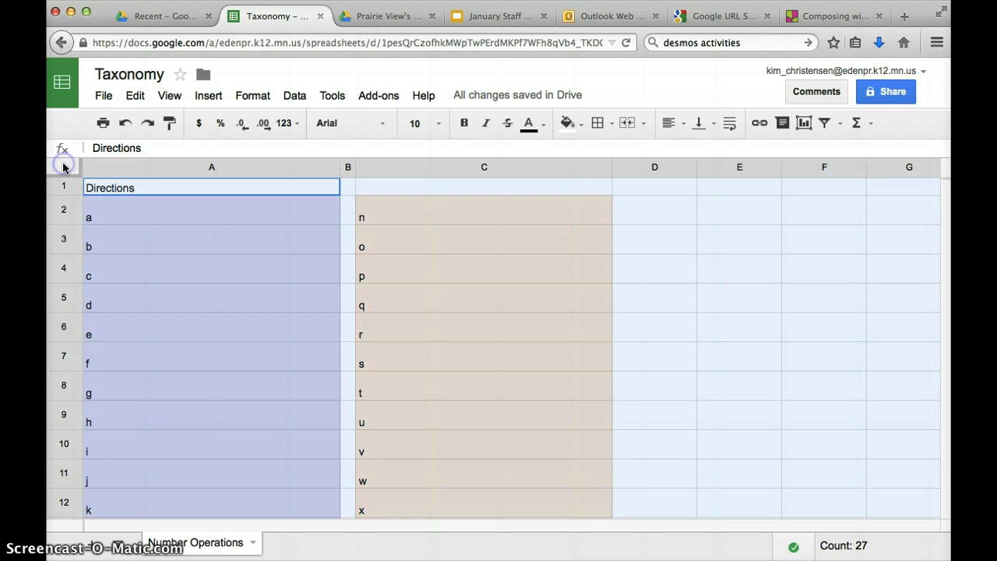
pyautogui.click(92, 547)
# - Rename the new sheet as Measurement and paste the copied taxonomy layout into it starting at A1
pyautogui.click(279, 542)
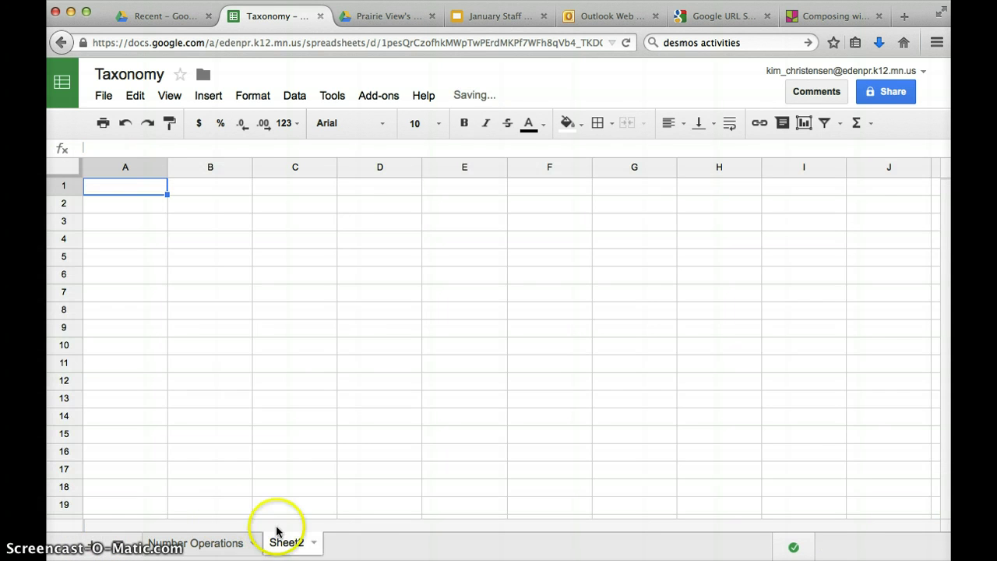
pyautogui.click(315, 545)
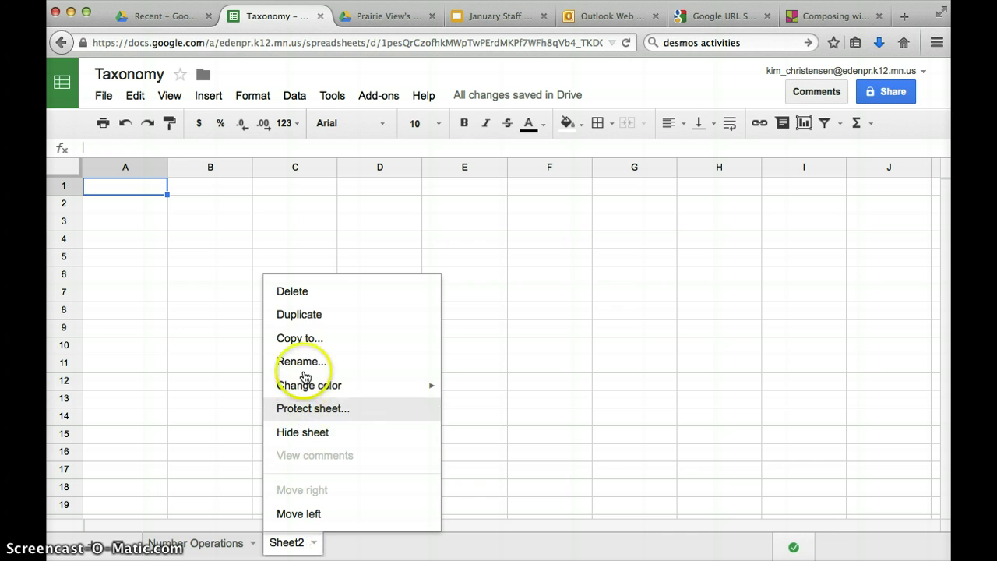
pyautogui.click(304, 363)
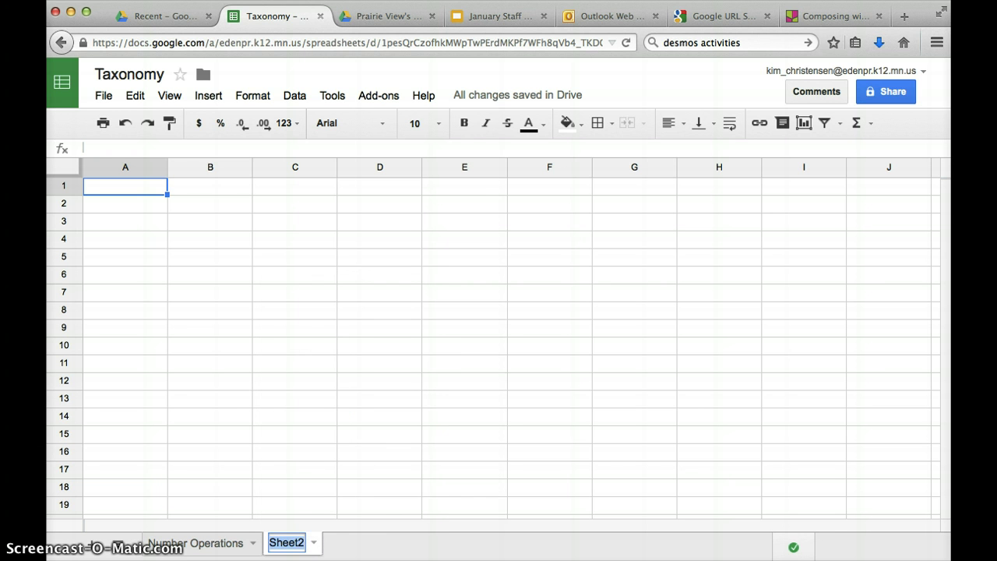
pyautogui.write('Measure')
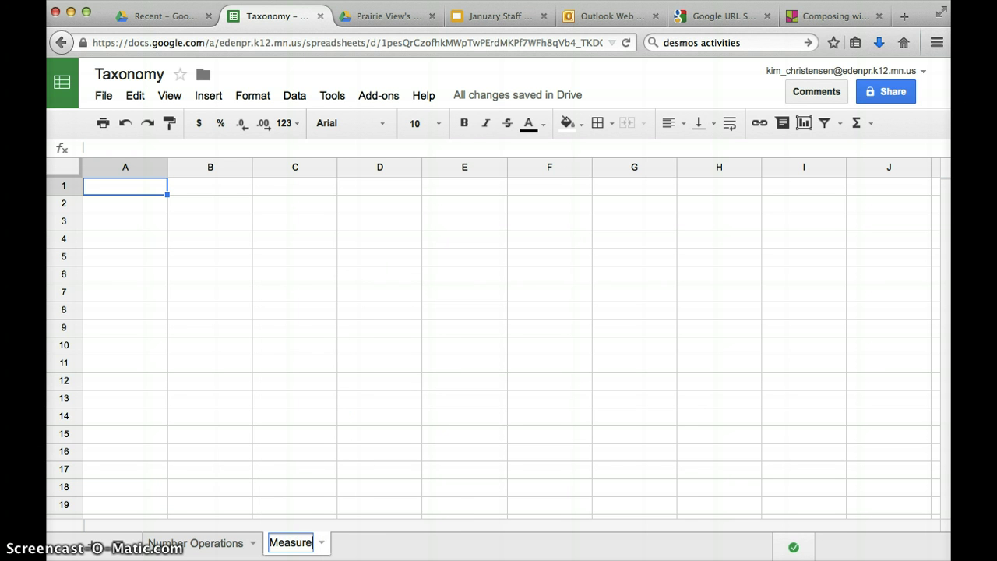
pyautogui.write('ment')
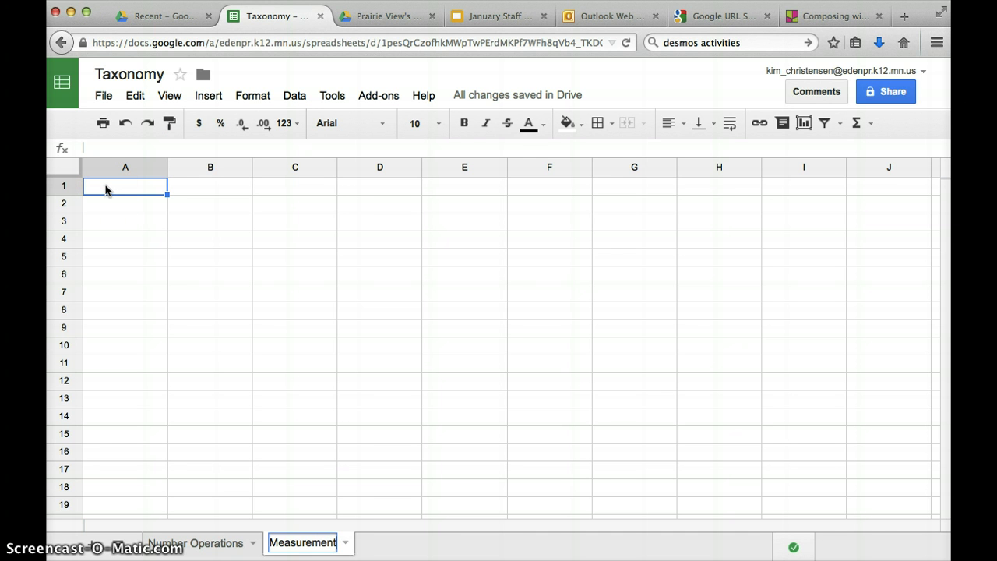
pyautogui.press('Return')
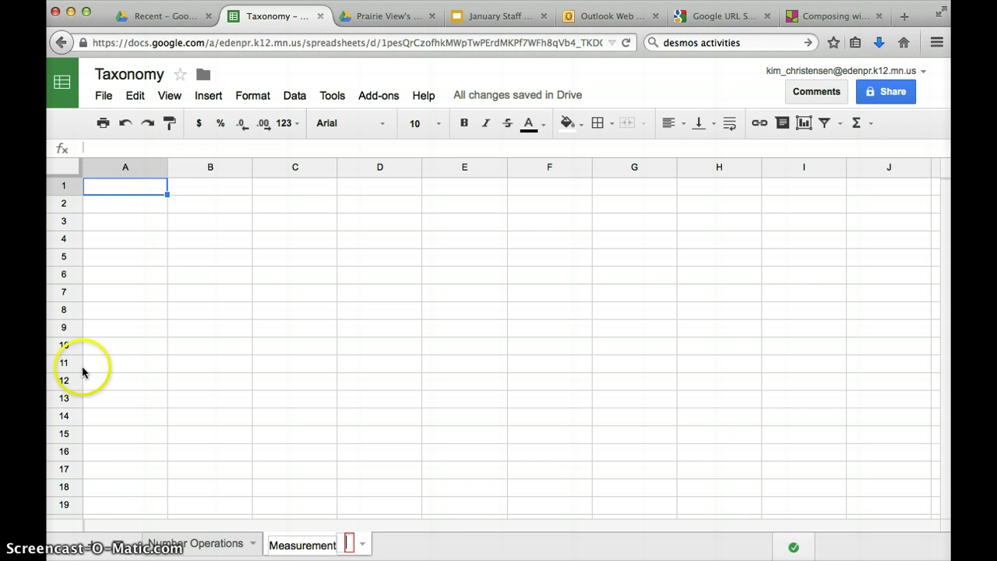
pyautogui.hotkey('ctrl', 'v')
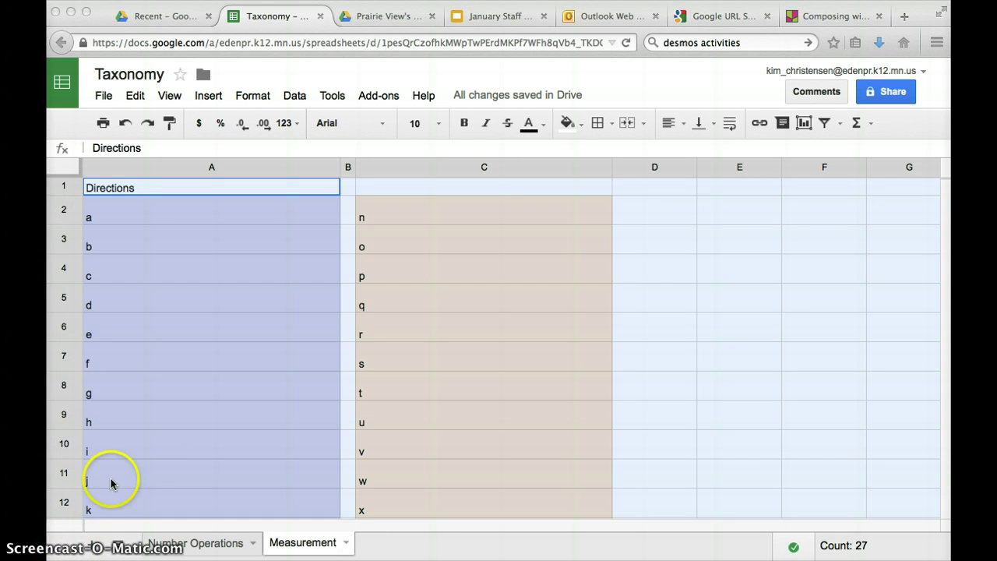
# - Add a third sheet after Measurement
pyautogui.click(91, 547)
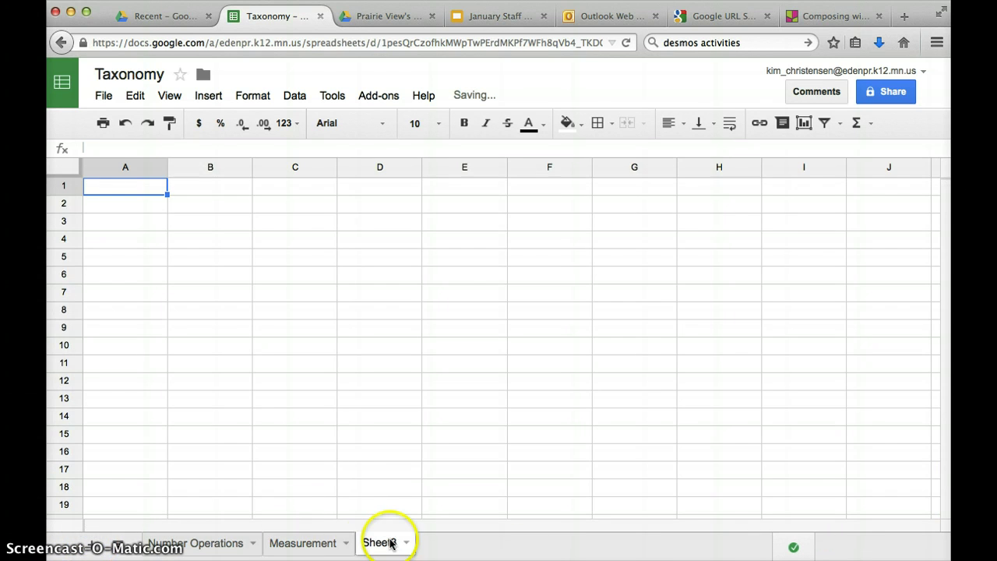
pyautogui.click(392, 543)
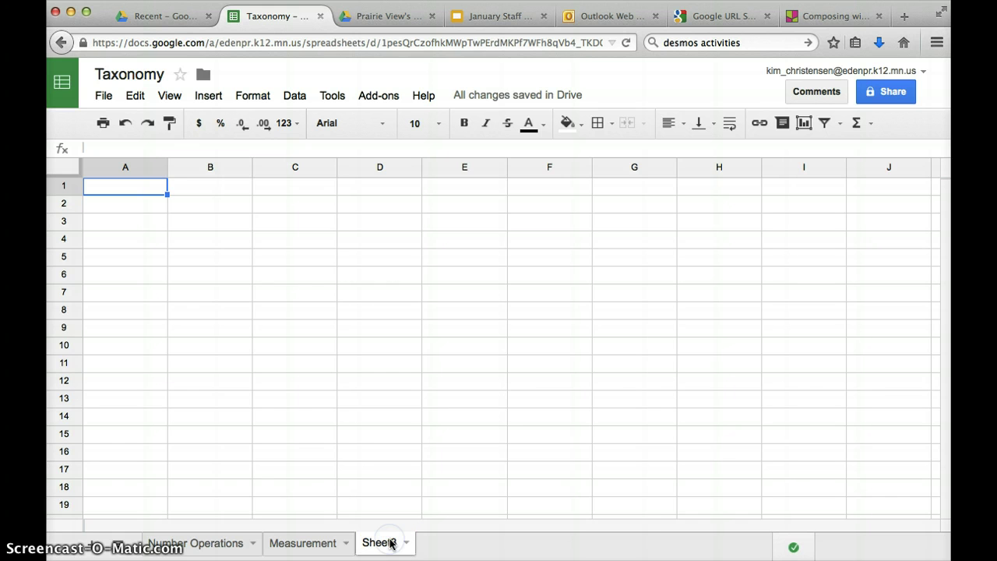
# - Rename Sheet3 as Geometry and paste the copied taxonomy layout into it starting at A1
pyautogui.click(392, 543)
pyautogui.click(405, 542)
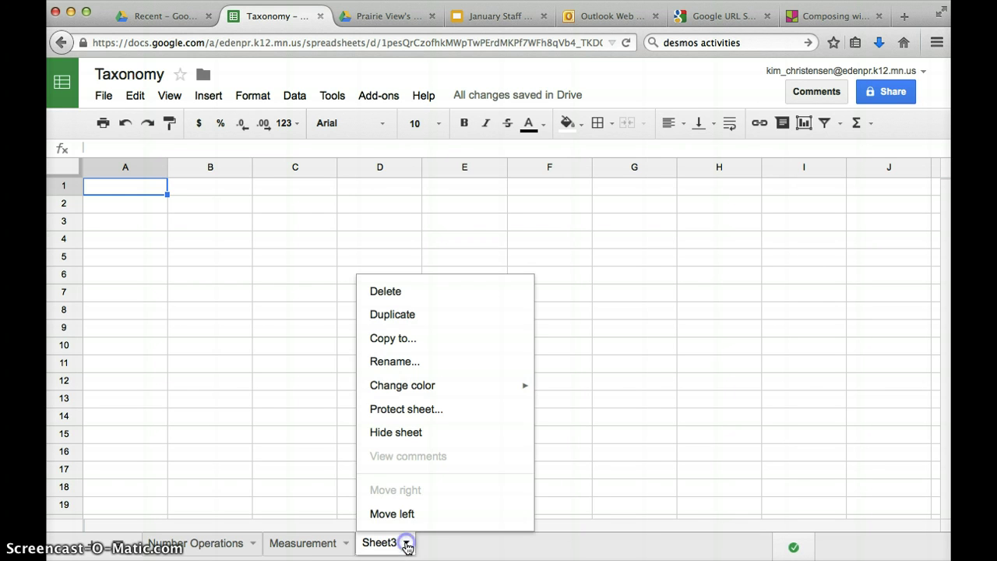
pyautogui.click(393, 366)
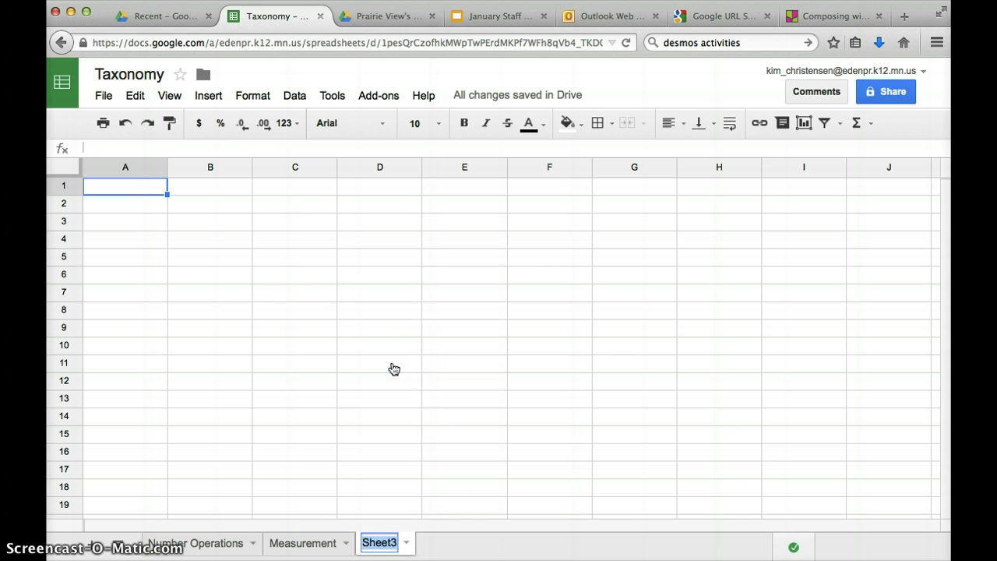
pyautogui.write('Ge')
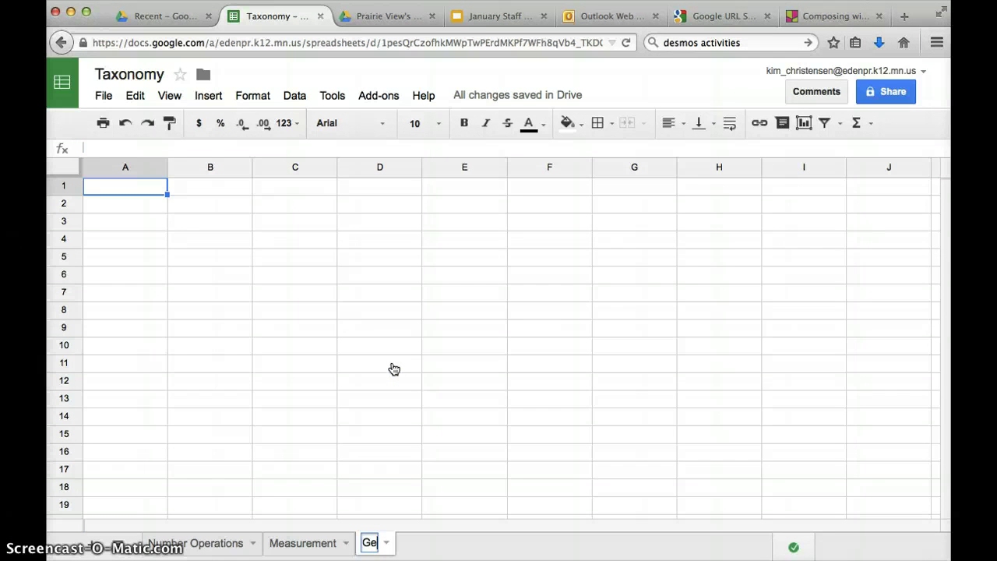
pyautogui.write('ometry')
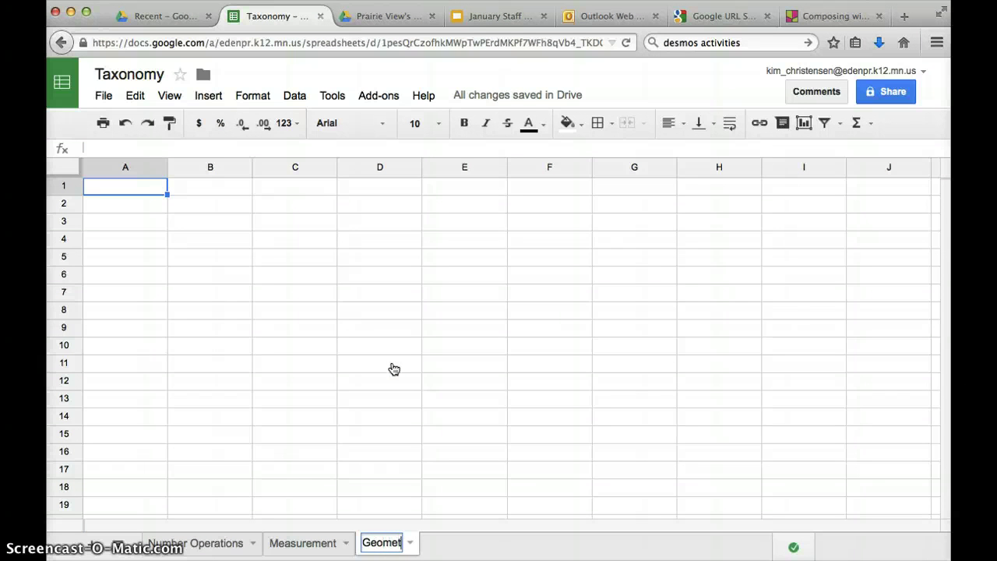
pyautogui.doubleClick(392, 368)
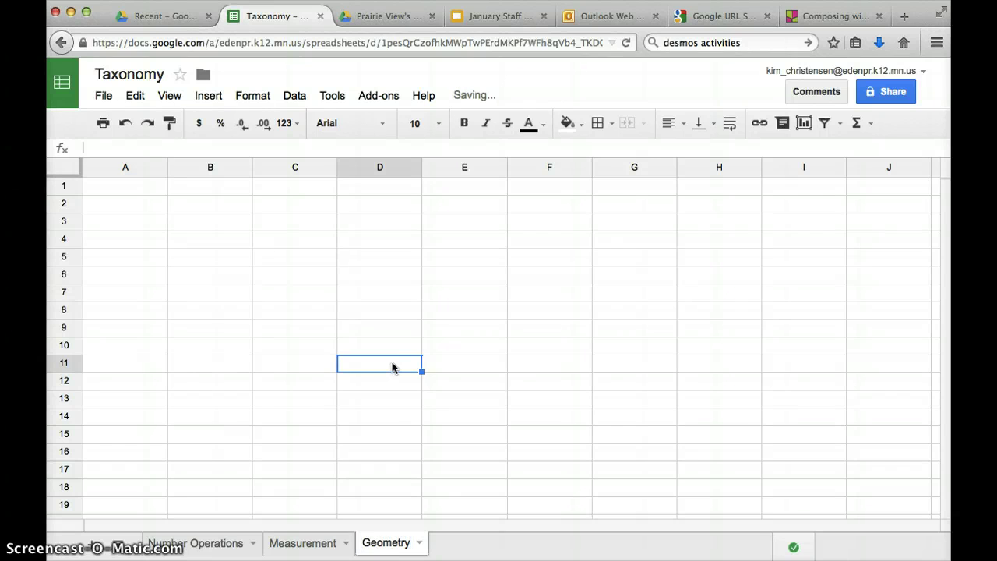
pyautogui.click(104, 192)
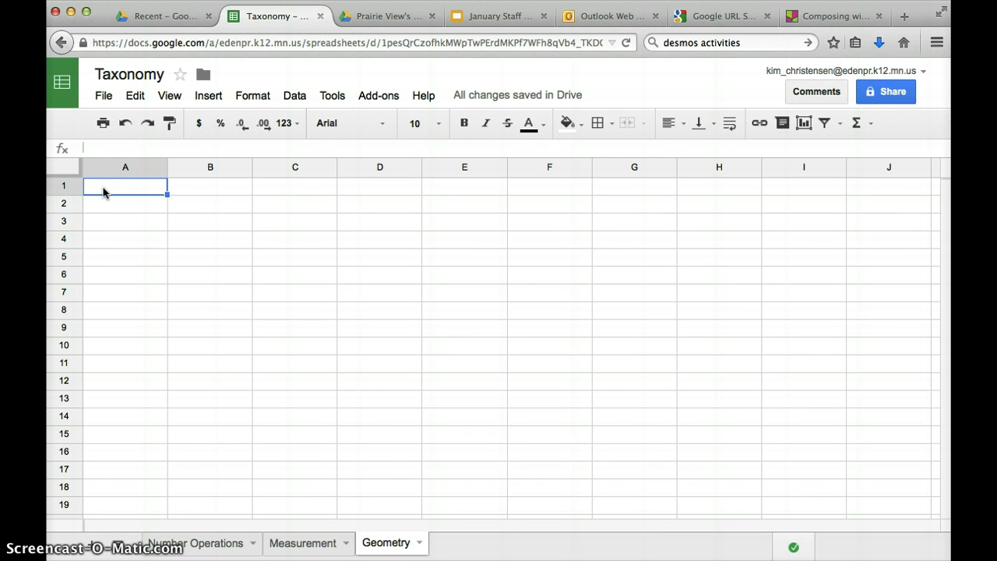
pyautogui.hotkey('ctrl', 'v')
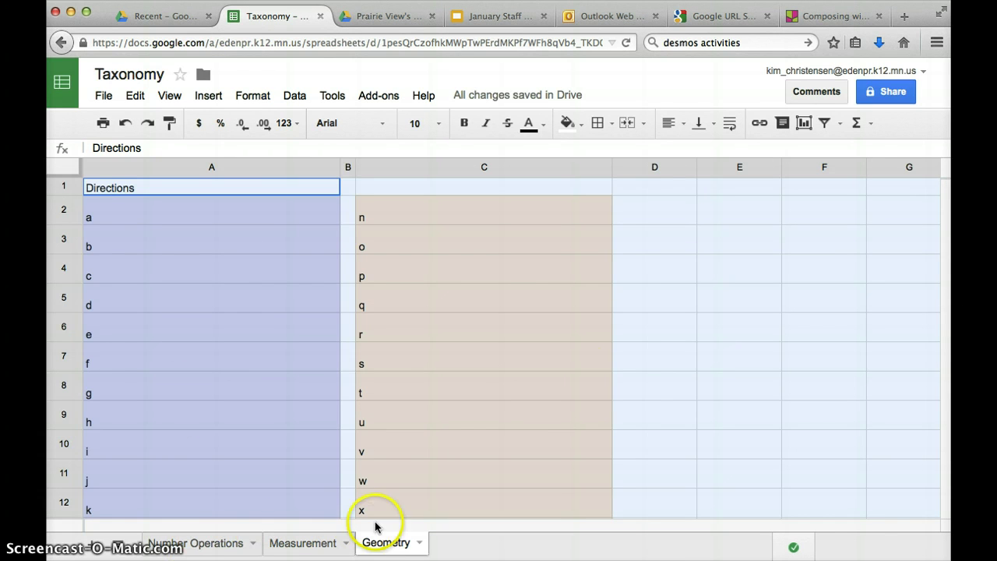
# - Turn on link sharing for the spreadsheet and allow people at Eden Prairie Schools with the link to edit
pyautogui.click(887, 93)
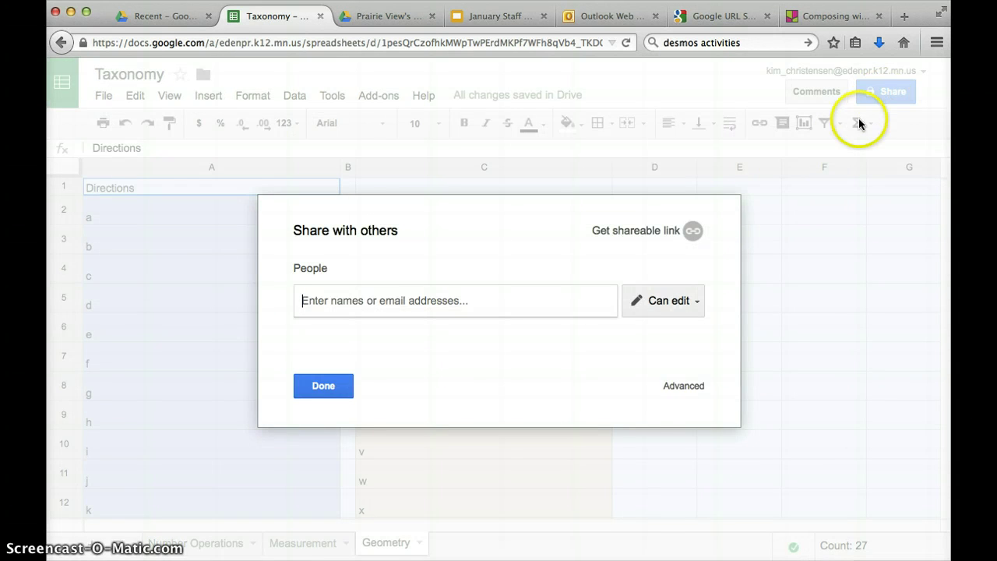
pyautogui.click(662, 232)
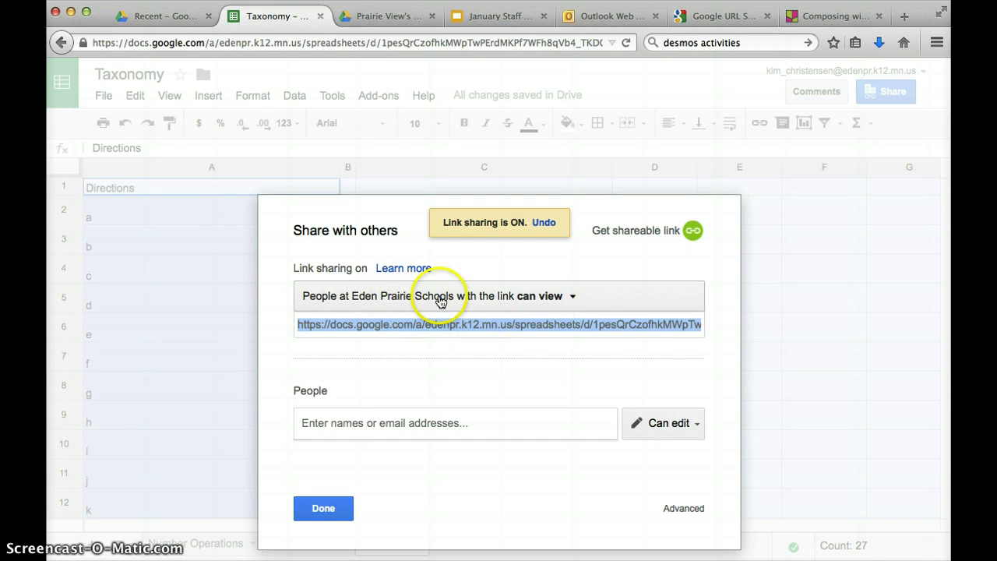
pyautogui.click(562, 301)
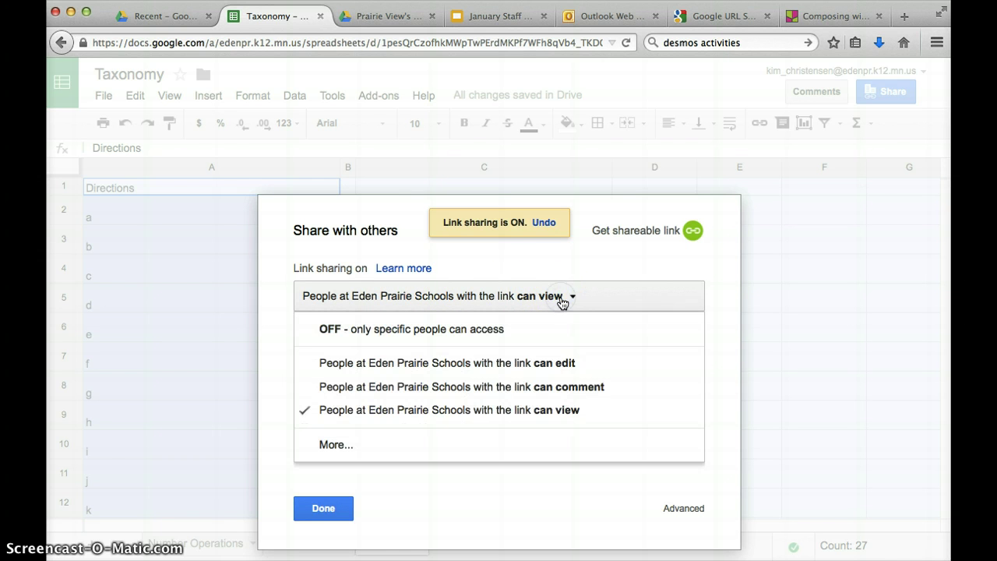
pyautogui.click(561, 363)
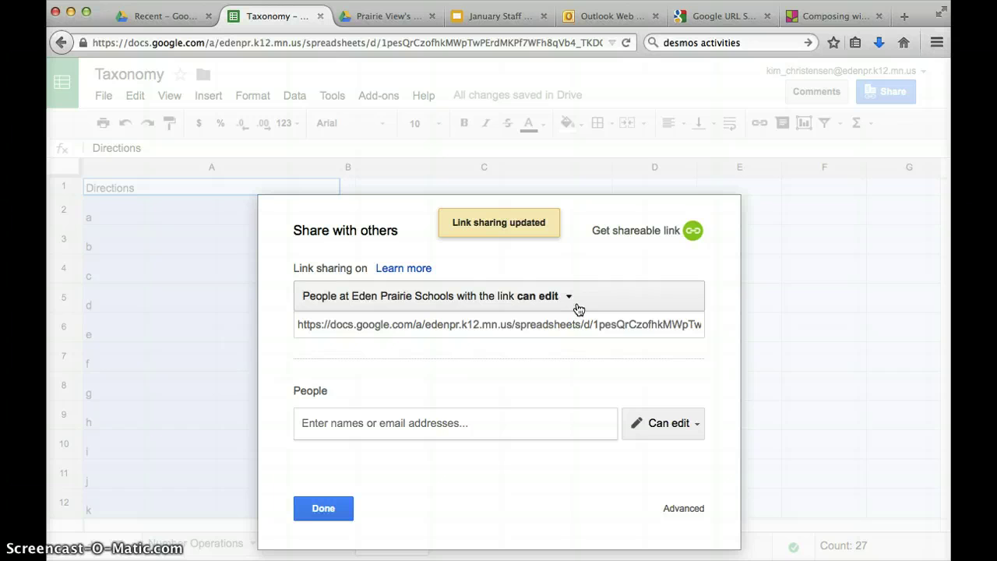
# - Change the link sharing option to On - Eden Prairie Schools, then select the sharing link and finish sharing
pyautogui.click(551, 299)
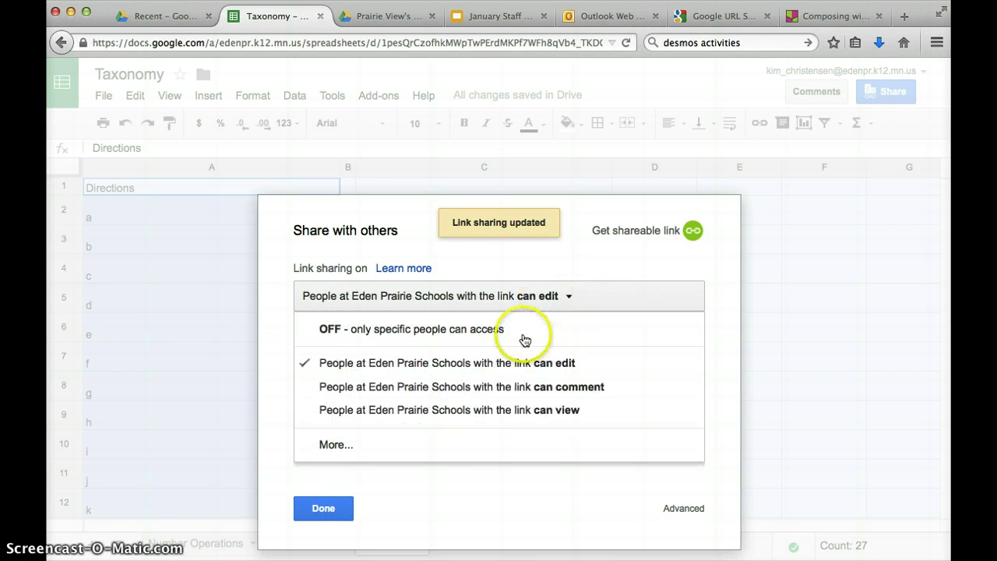
pyautogui.click(454, 454)
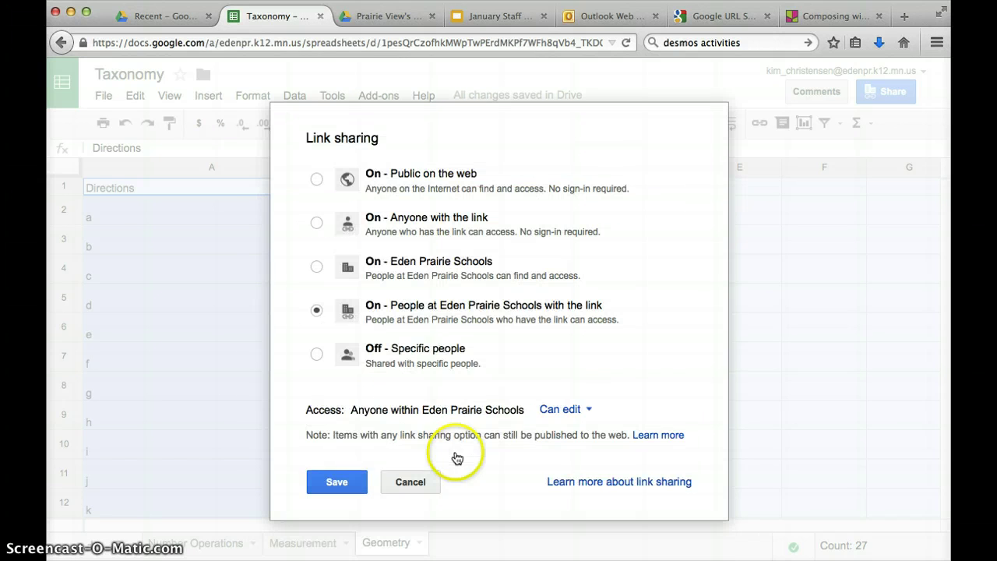
pyautogui.click(409, 189)
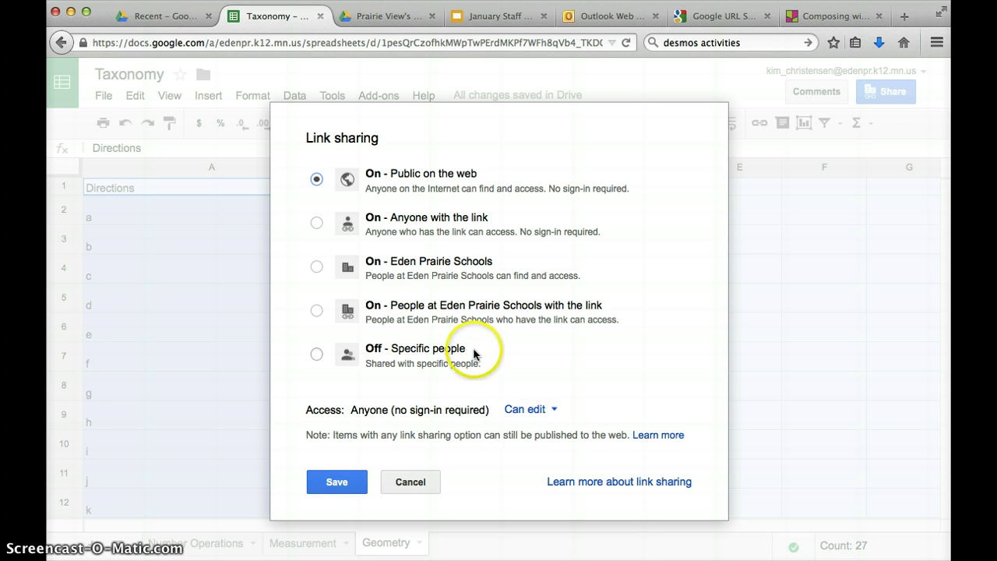
pyautogui.click(318, 267)
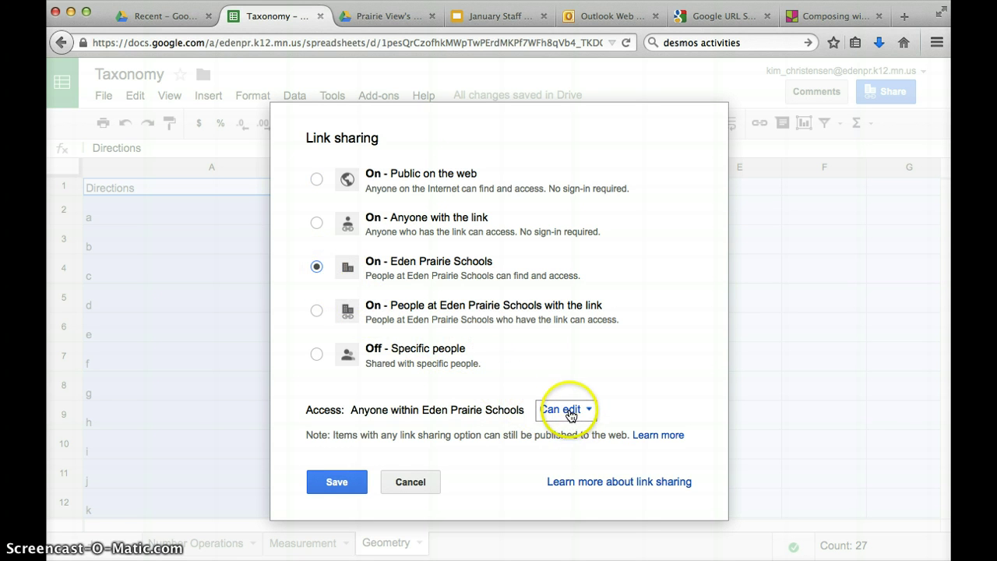
pyautogui.click(337, 483)
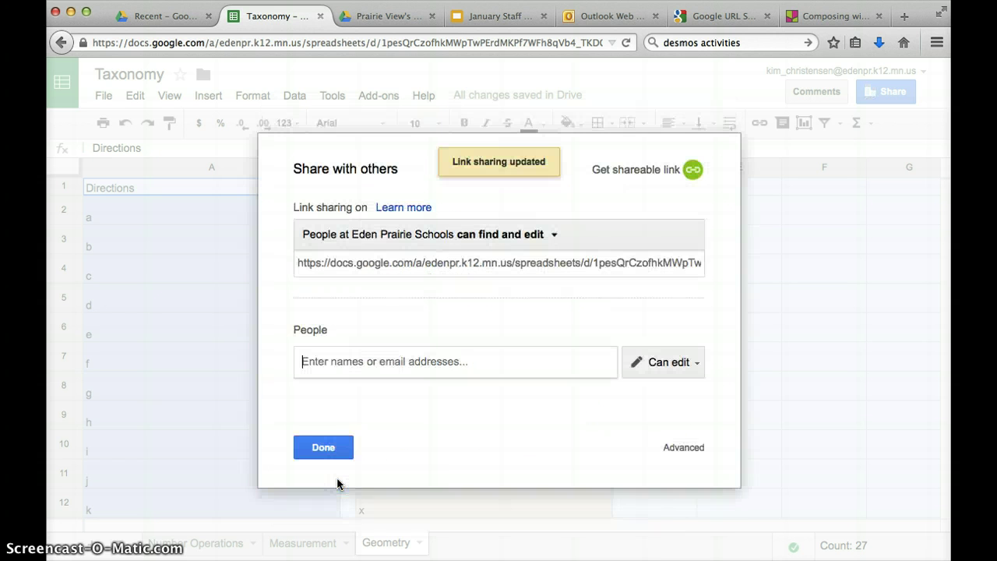
pyautogui.click(459, 262)
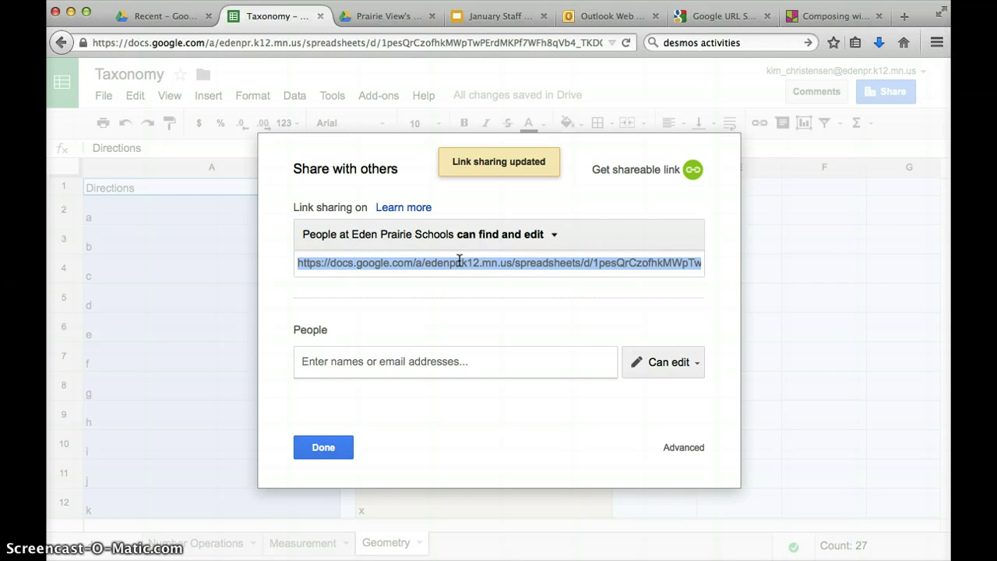
pyautogui.click(323, 447)
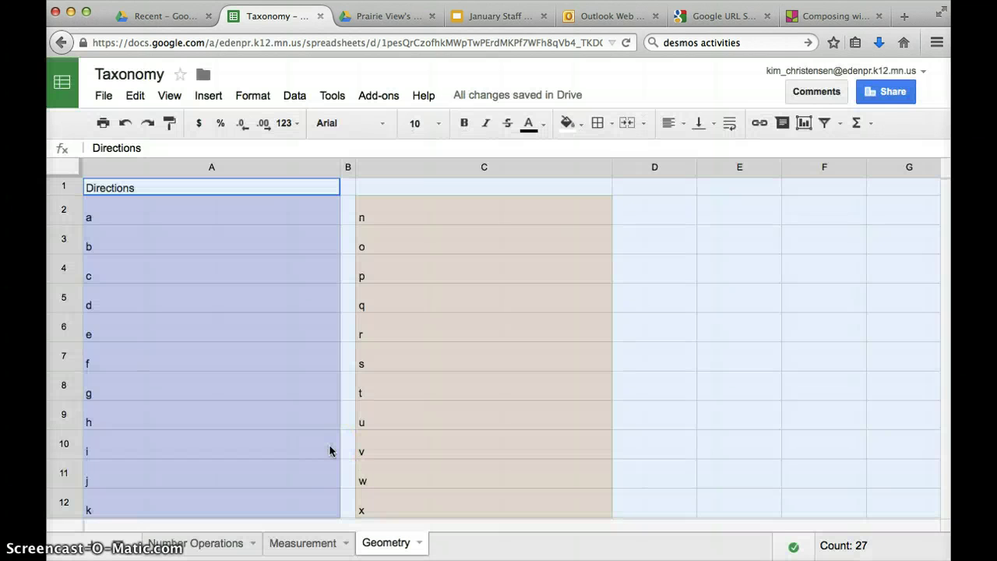